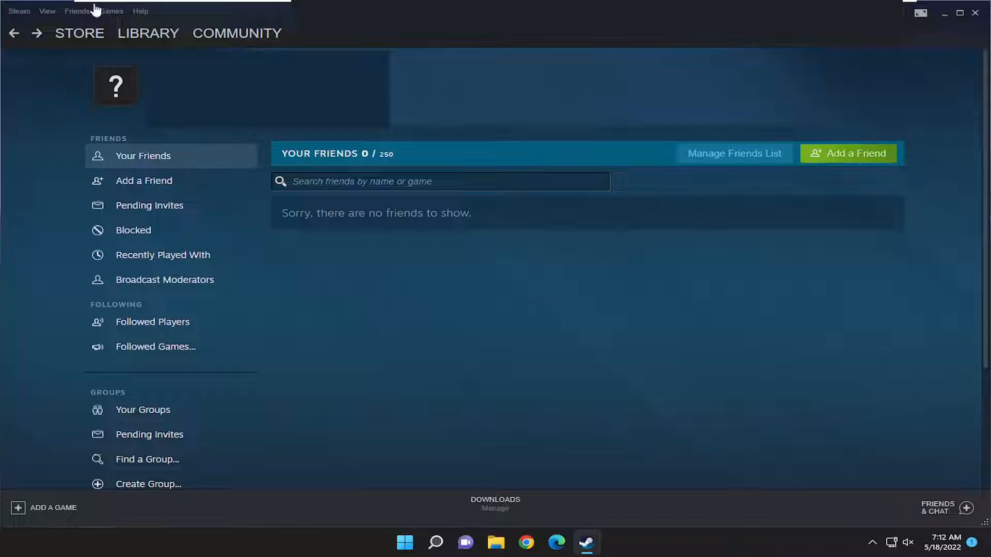
Confirm 'Enable the Steam Overlay while in-game' on the In-Game settings page and save with OK
{"action": "left_click", "coordinate": [20, 13]}
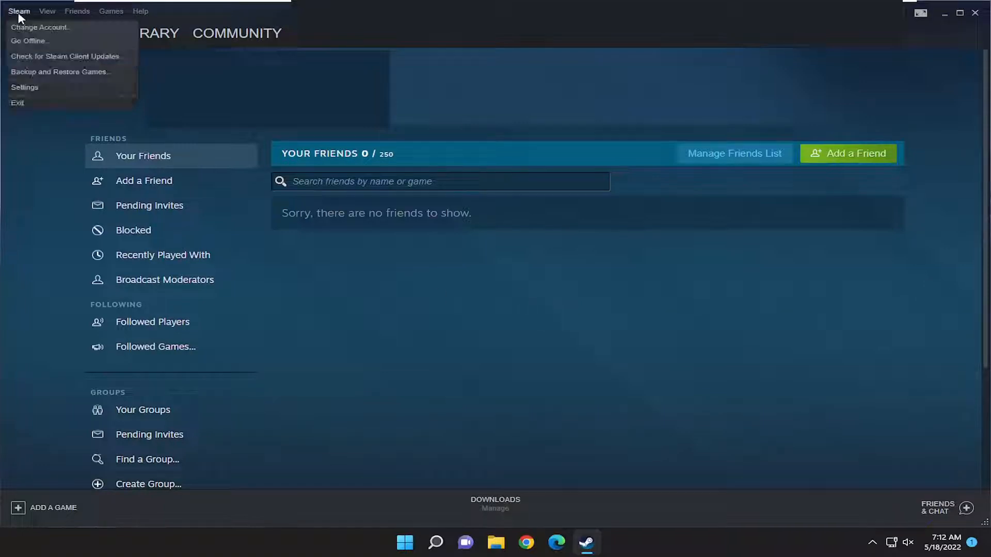
{"action": "left_click", "coordinate": [22, 87]}
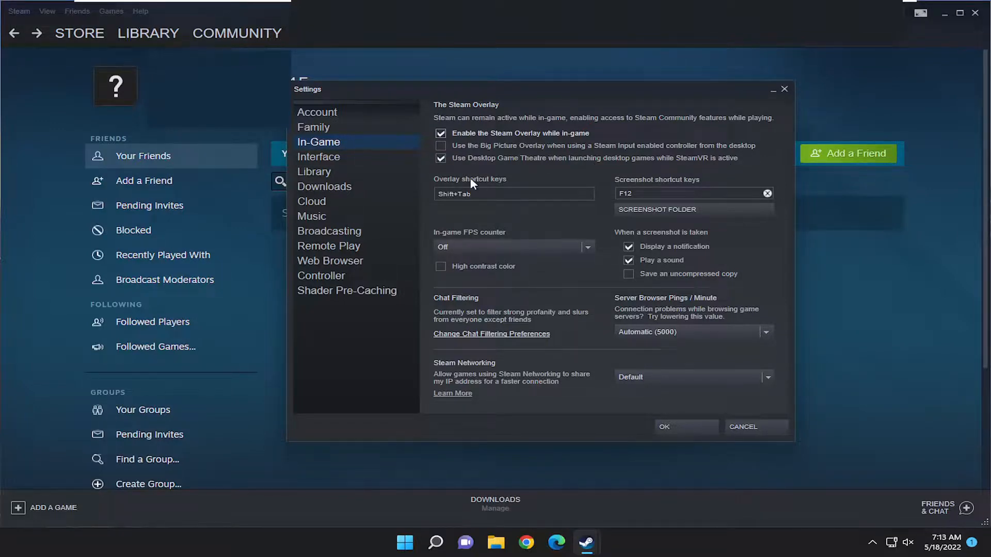
{"action": "left_click", "coordinate": [675, 430]}
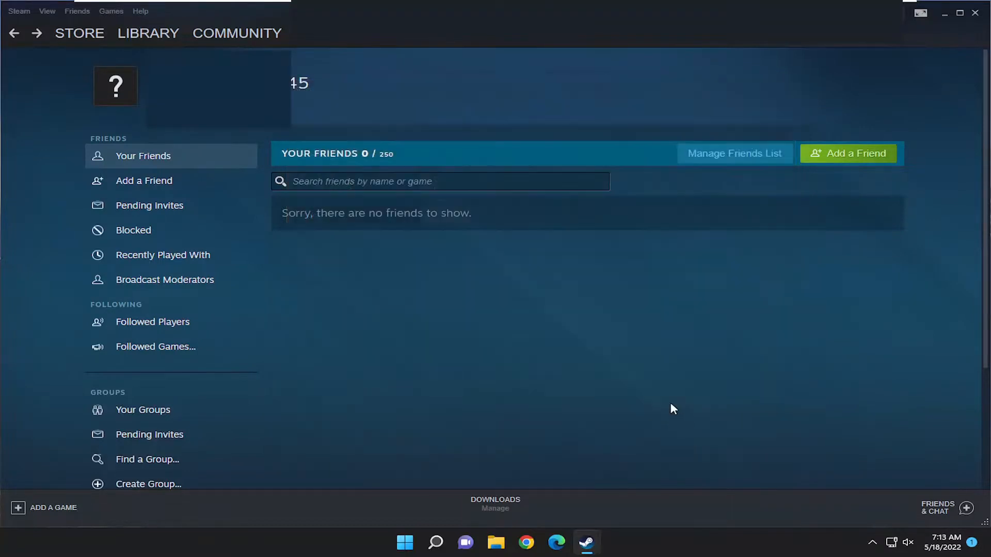